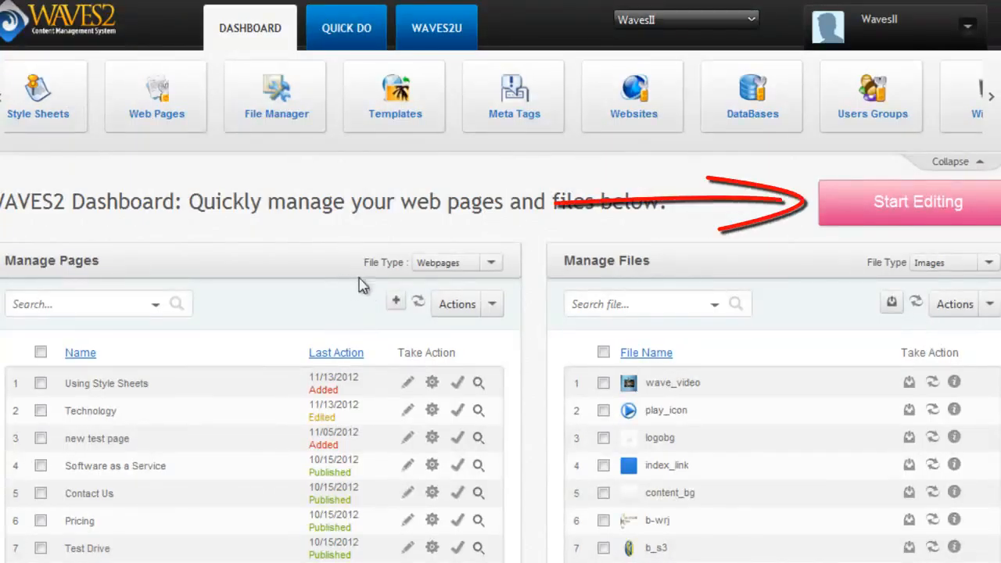
Start editing the site and open the Technology page from the home page's navigation.
{"action": "left_click", "coordinate": [919, 204]}
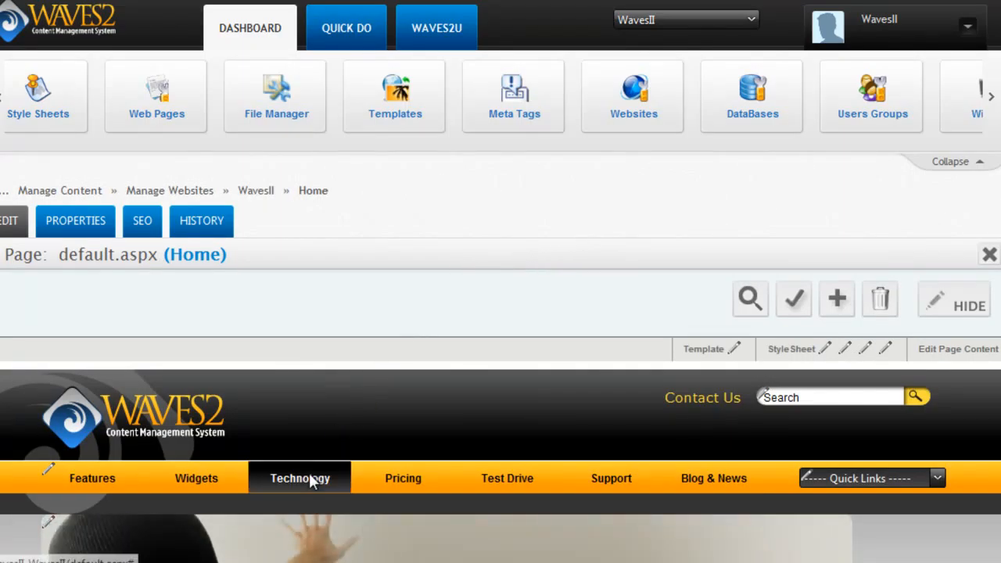
{"action": "mouse_move", "coordinate": [312, 475]}
{"action": "scroll", "coordinate": [500, 282], "scroll_direction": "down", "scroll_amount": 3}
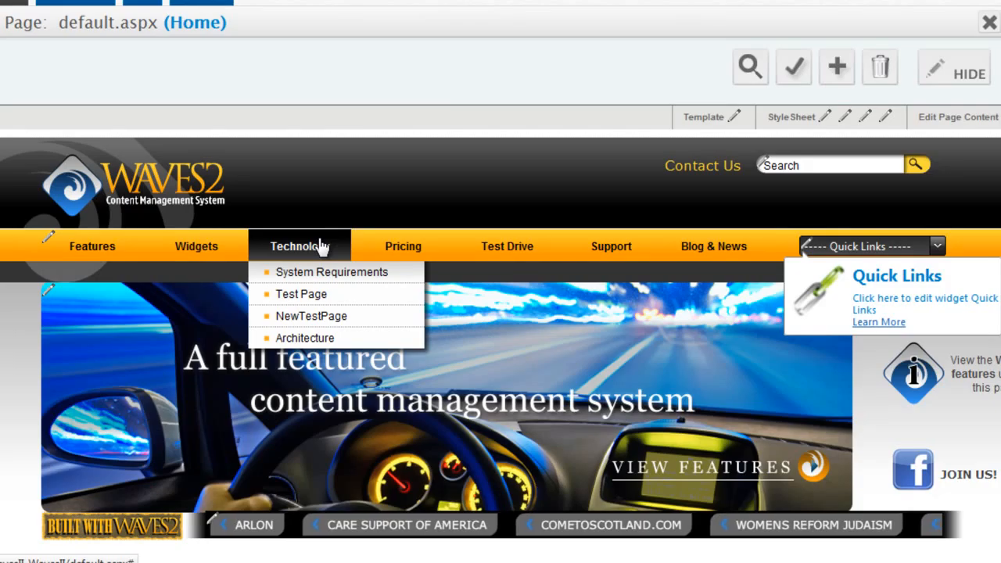
{"action": "left_click", "coordinate": [323, 245]}
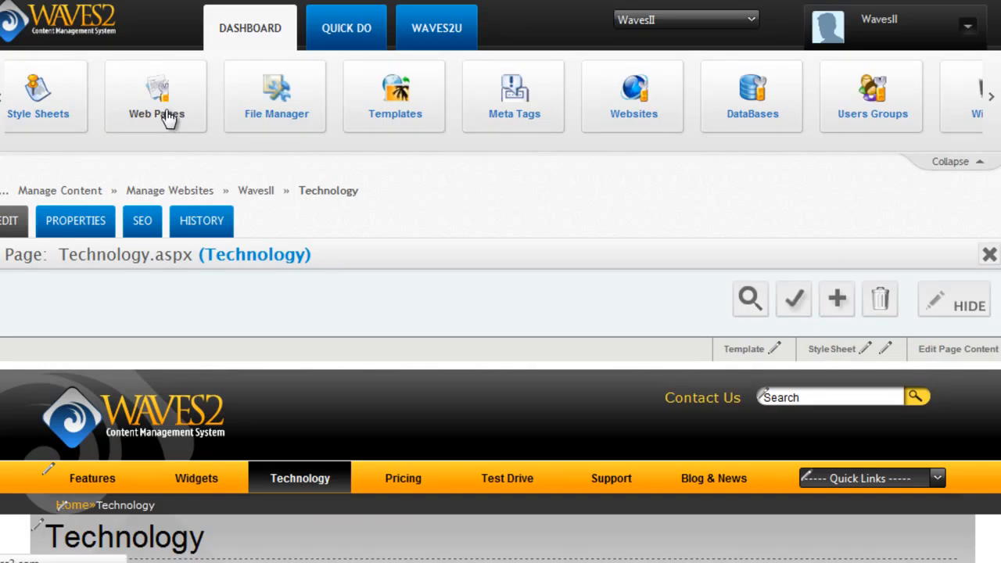
Open web page management and browse the WavesII website tree for its pages and folders.
{"action": "left_click", "coordinate": [161, 113]}
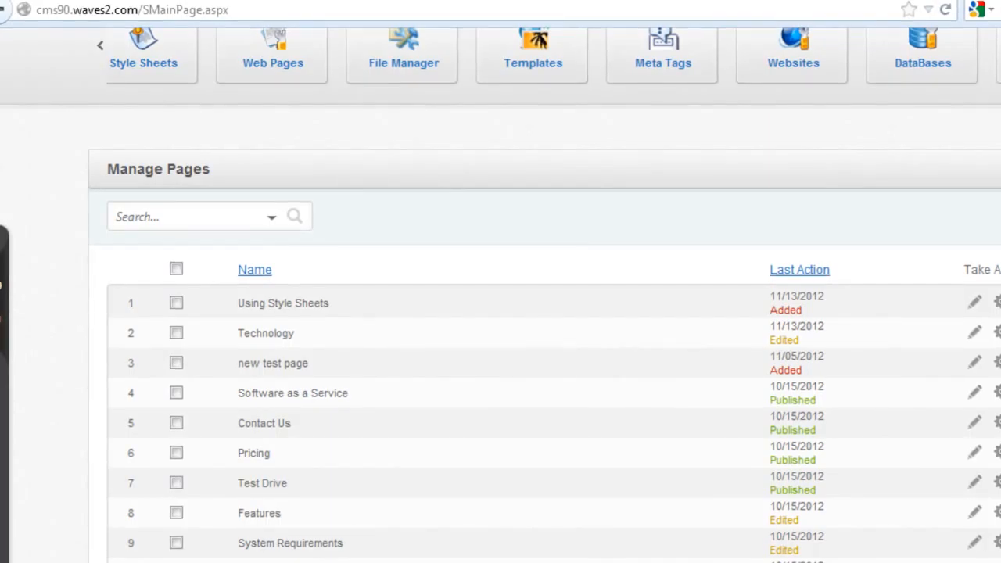
{"action": "left_click", "coordinate": [3, 305]}
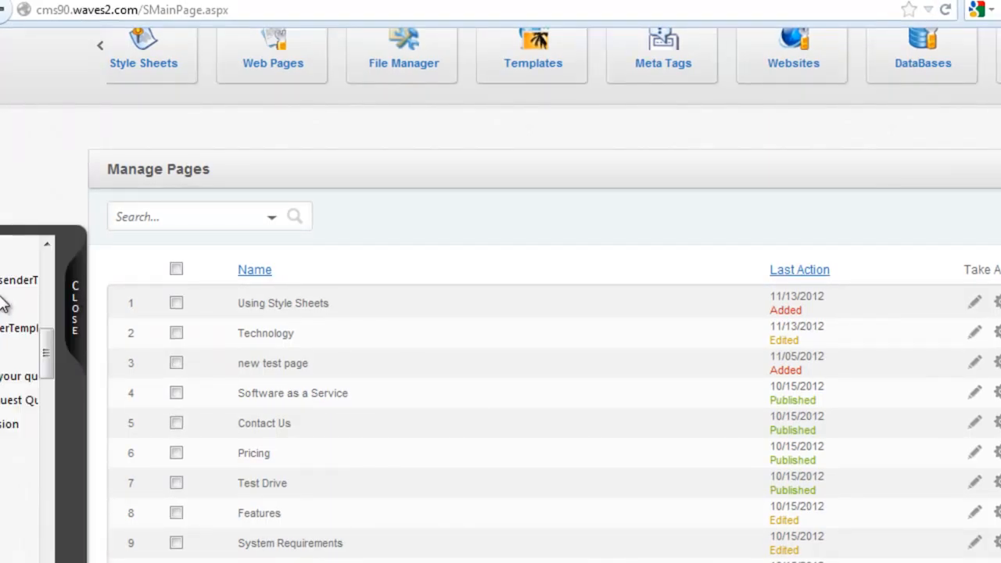
{"action": "left_click_drag", "start_coordinate": [254, 358], "coordinate": [258, 299]}
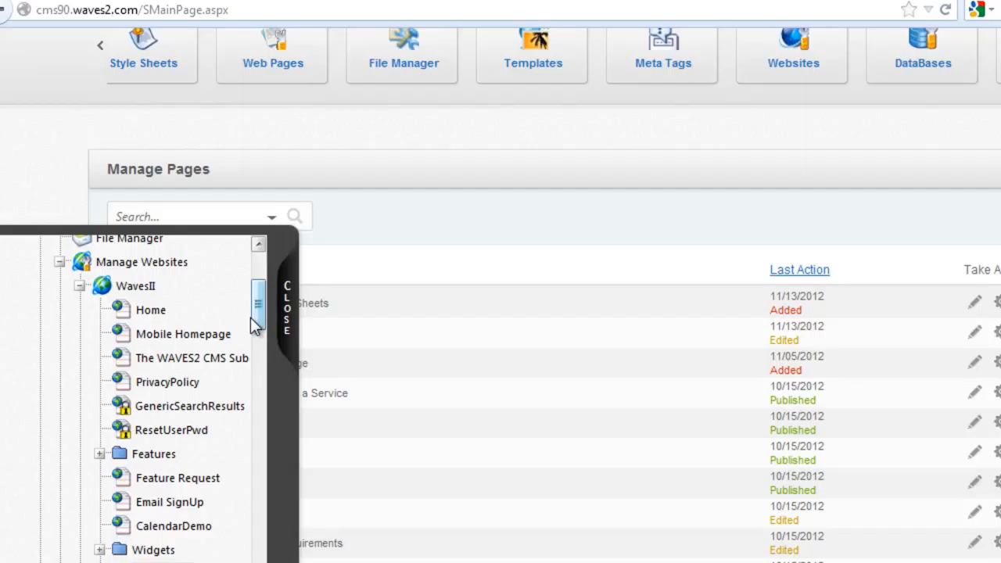
{"action": "scroll", "coordinate": [258, 324], "scroll_direction": "down", "scroll_amount": 1}
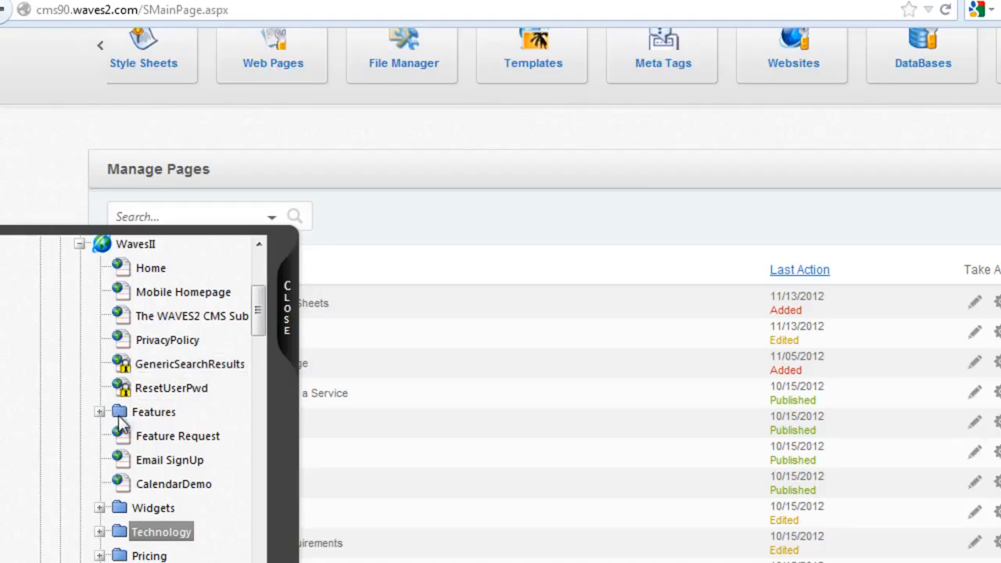
{"action": "scroll", "coordinate": [361, 68], "scroll_direction": "up", "scroll_amount": 3}
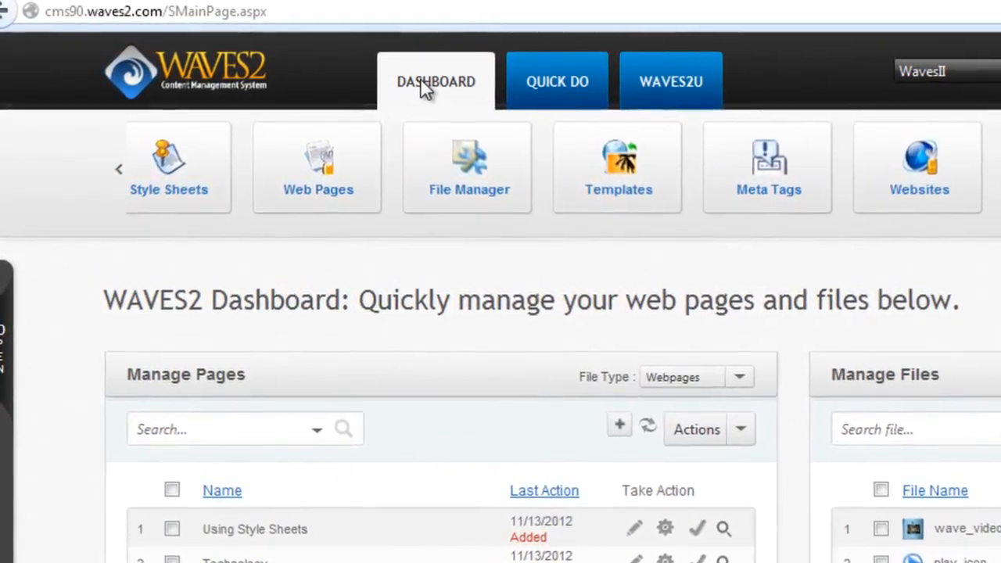
Search the dashboard's managed pages for "techn" and choose Technology (Technology-default).
{"action": "scroll", "coordinate": [477, 469], "scroll_direction": "down", "scroll_amount": 3}
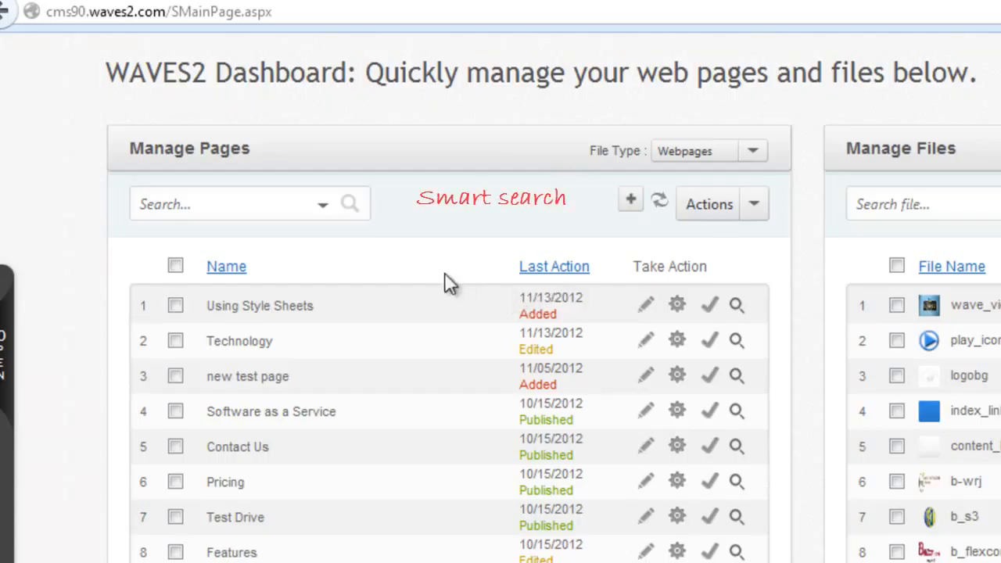
{"action": "left_click", "coordinate": [285, 201]}
{"action": "type", "text": "techn"}
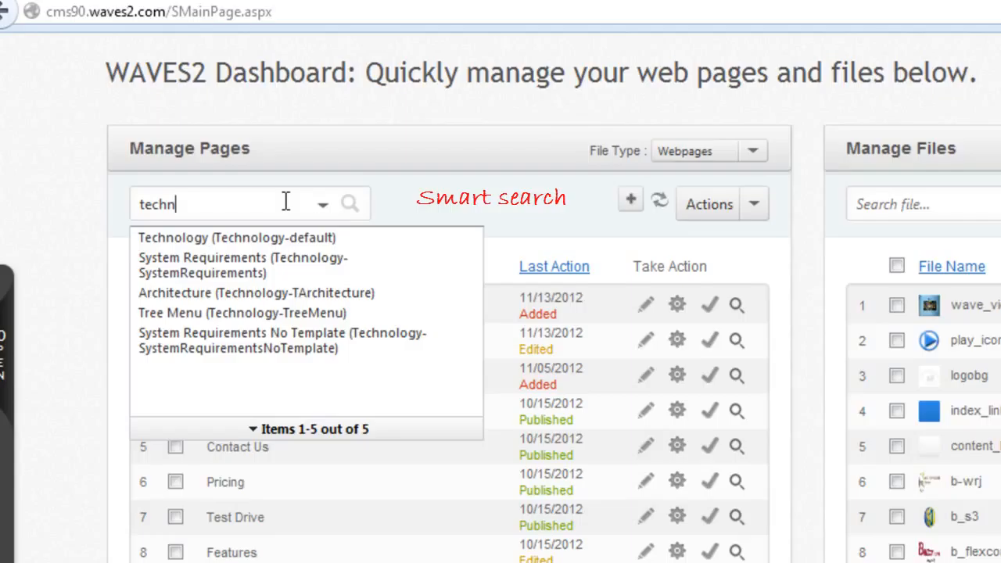
{"action": "left_click", "coordinate": [235, 237]}
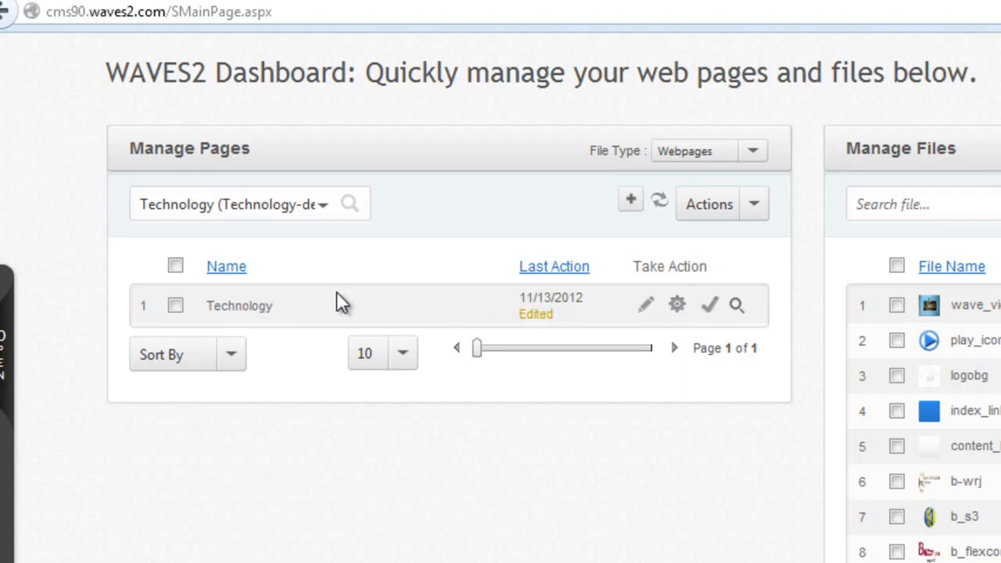
Preview the Technology page found by the search, close the preview, and open the page for editing.
{"action": "mouse_move", "coordinate": [250, 305]}
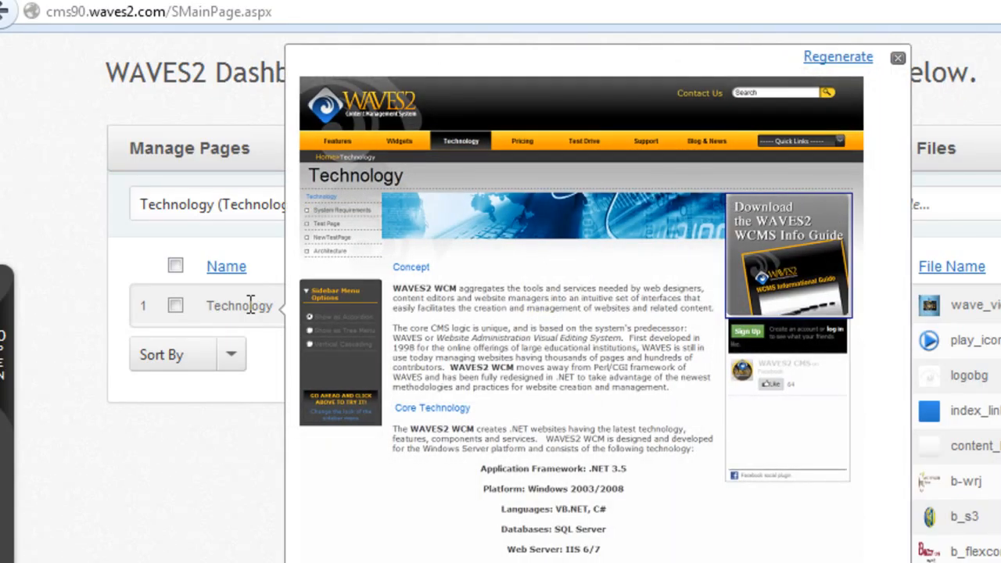
{"action": "left_click", "coordinate": [898, 58]}
{"action": "left_click", "coordinate": [643, 301]}
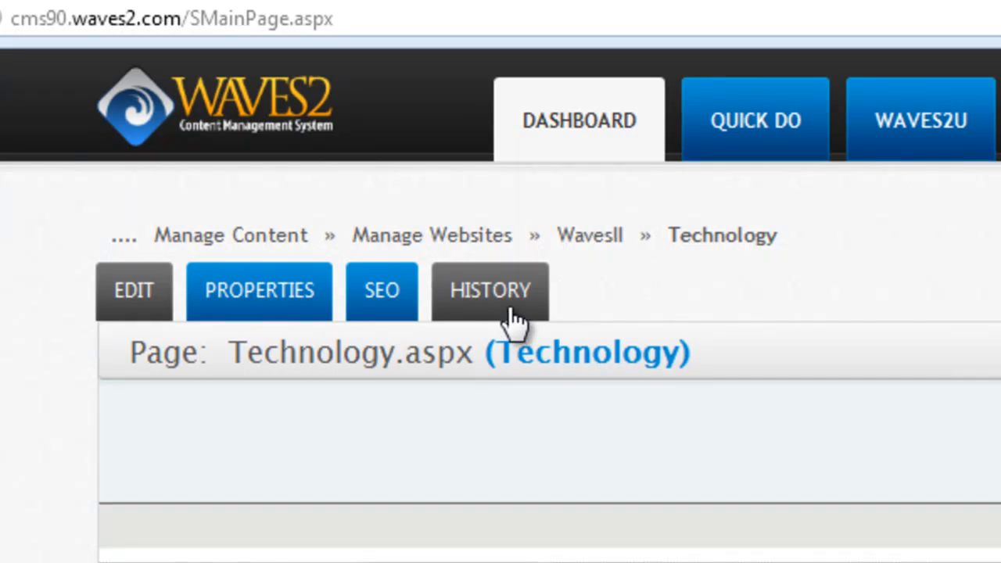
View the CSS styles and settings of the Quick Links widget on the Technology page.
{"action": "scroll", "coordinate": [500, 313], "scroll_direction": "down", "scroll_amount": 2}
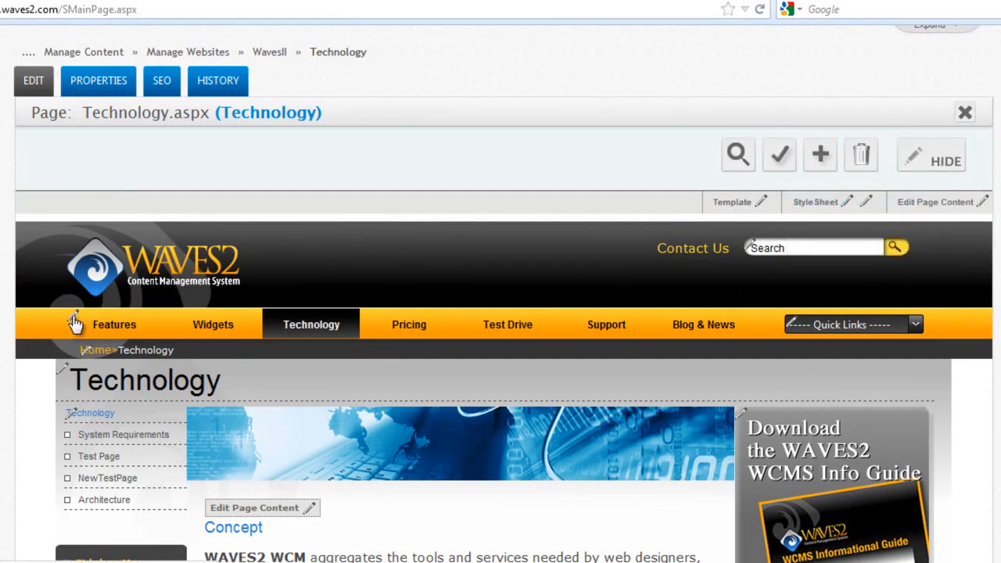
{"action": "mouse_move", "coordinate": [69, 364]}
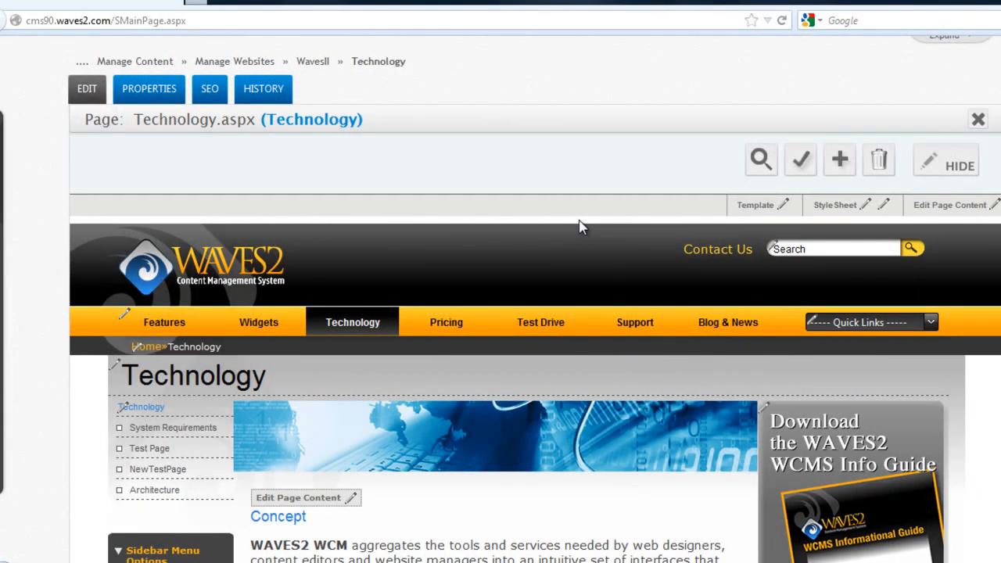
{"action": "scroll", "coordinate": [865, 176], "scroll_direction": "down", "scroll_amount": 3}
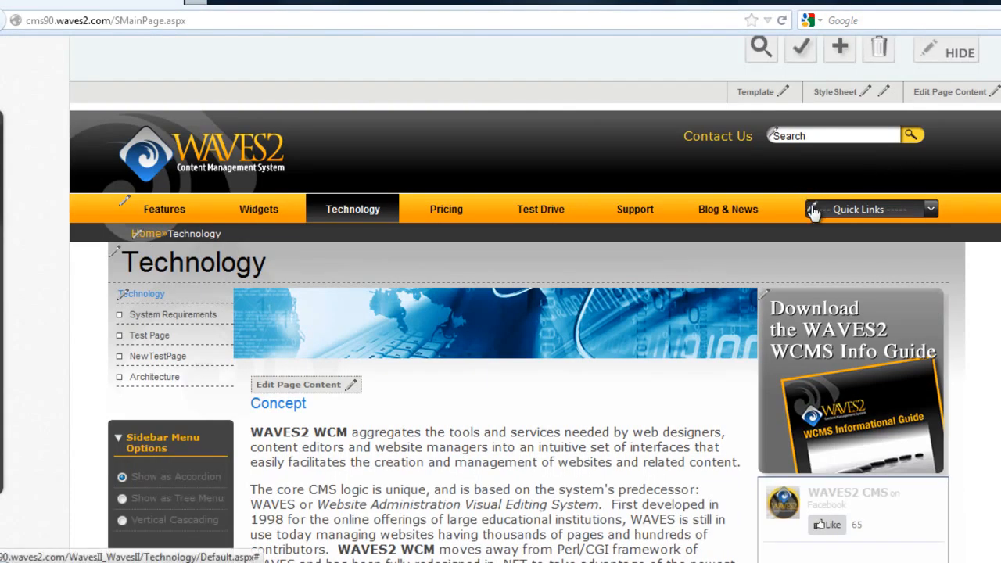
{"action": "left_click", "coordinate": [811, 209]}
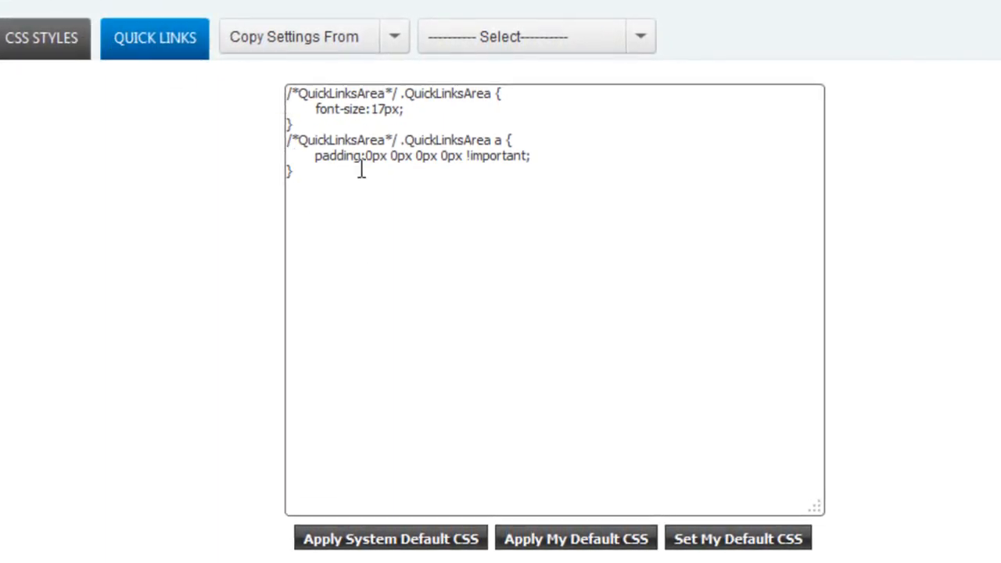
{"action": "left_click", "coordinate": [165, 54]}
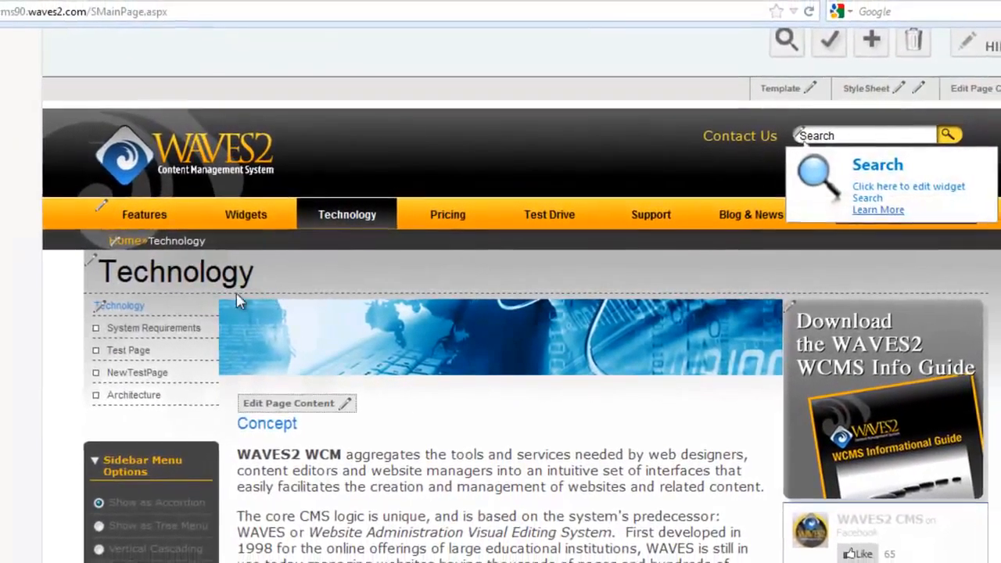
Open the Cascading Menu widget's editor from the page's navigation bar and close it.
{"action": "mouse_move", "coordinate": [86, 206]}
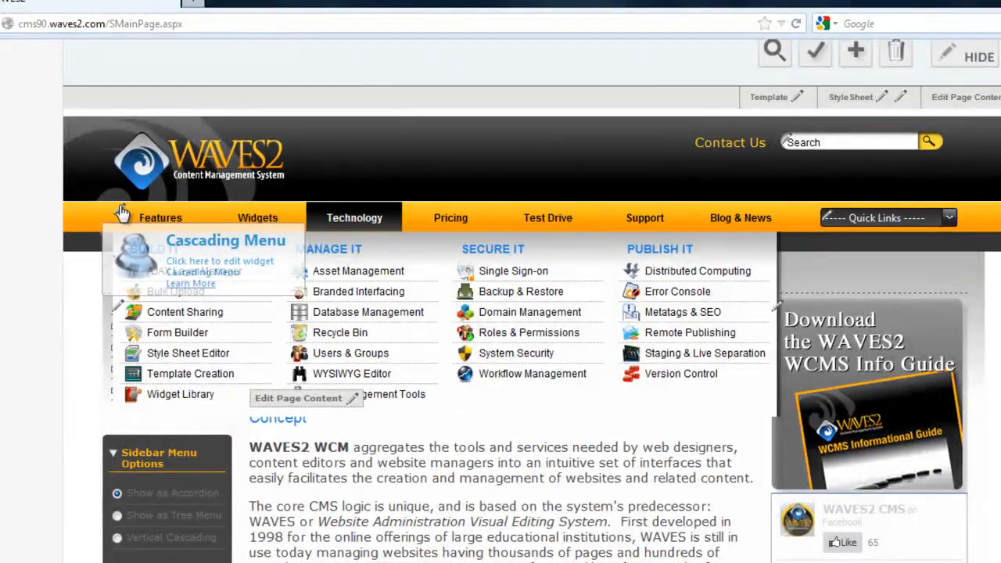
{"action": "left_click", "coordinate": [121, 211]}
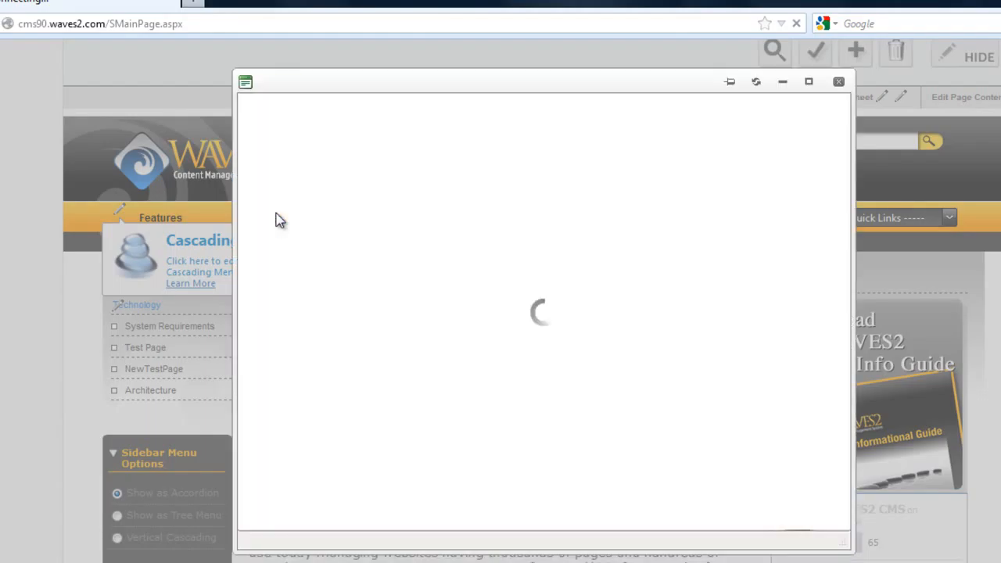
{"action": "left_click", "coordinate": [838, 82]}
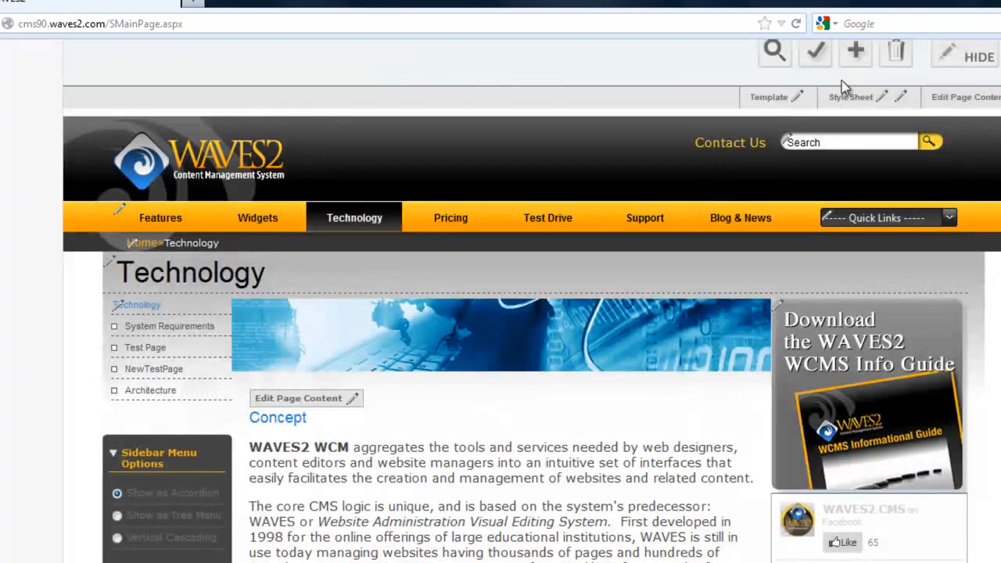
View the page's Tech_Template design and its WavesII_DefaultStyle stylesheet, closing each without edits.
{"action": "left_click", "coordinate": [797, 100]}
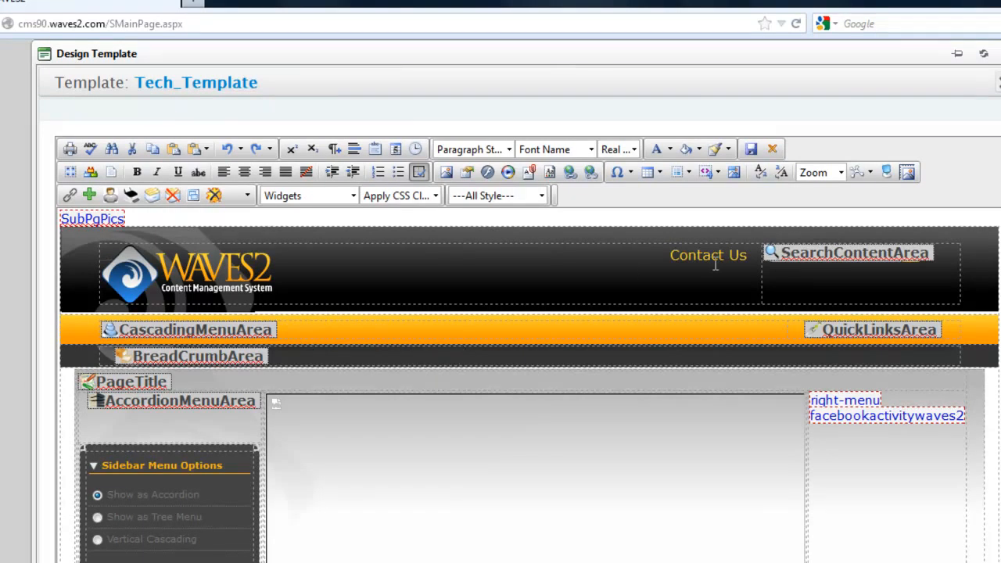
{"action": "left_click", "coordinate": [998, 82]}
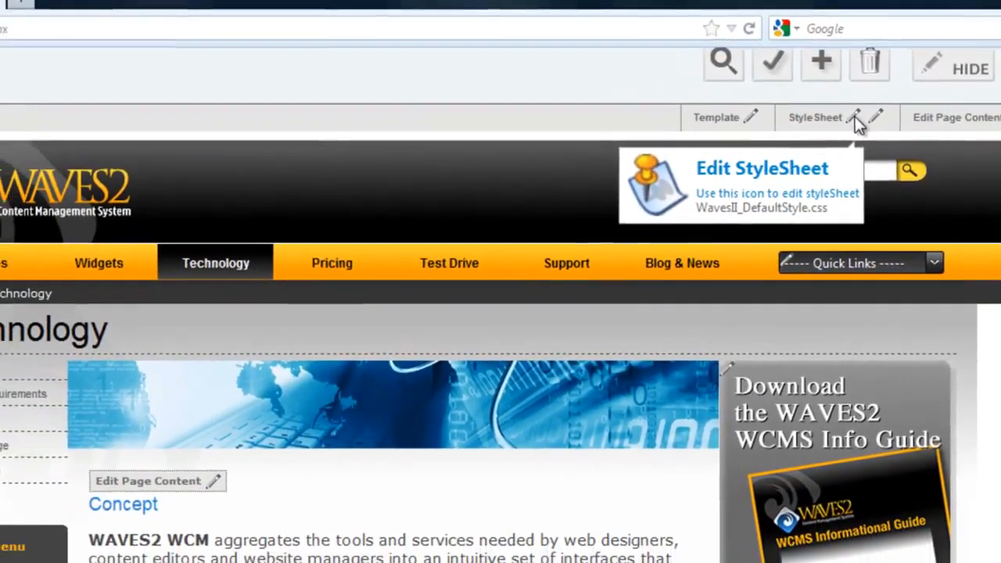
{"action": "left_click", "coordinate": [818, 144]}
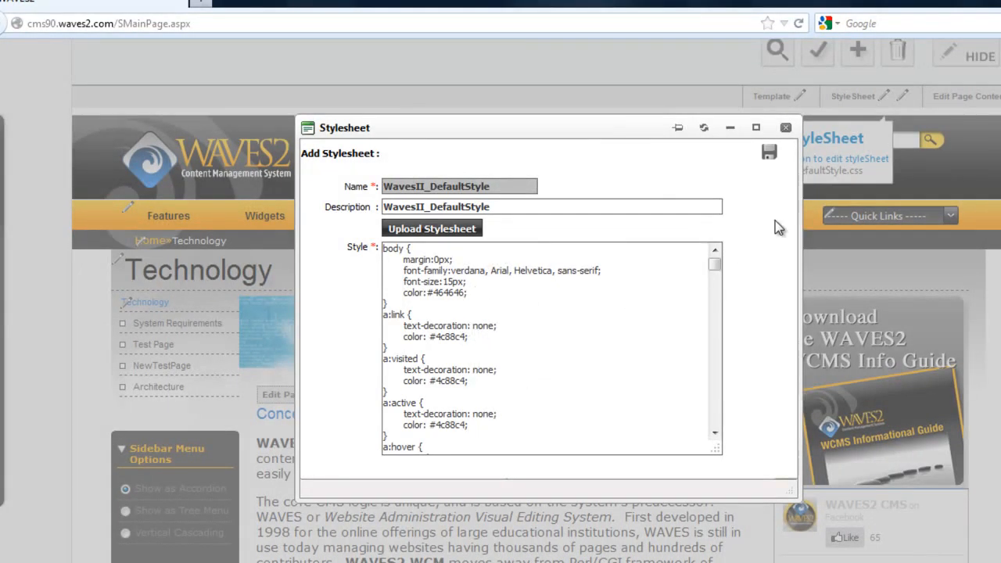
{"action": "left_click", "coordinate": [786, 128]}
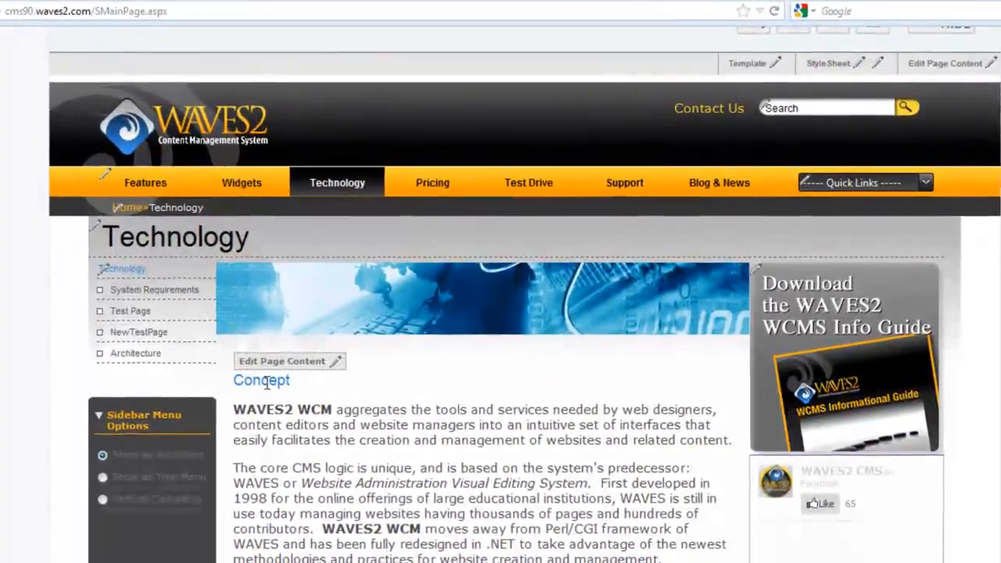
View the Technology page's content editor, close it, and open the page's properties.
{"action": "left_click", "coordinate": [290, 369]}
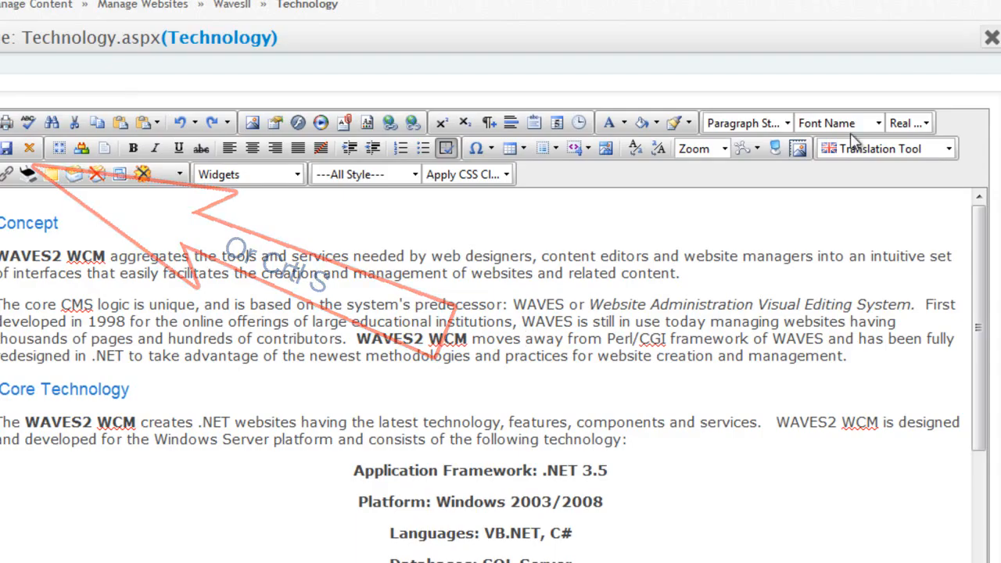
{"action": "left_click", "coordinate": [990, 40]}
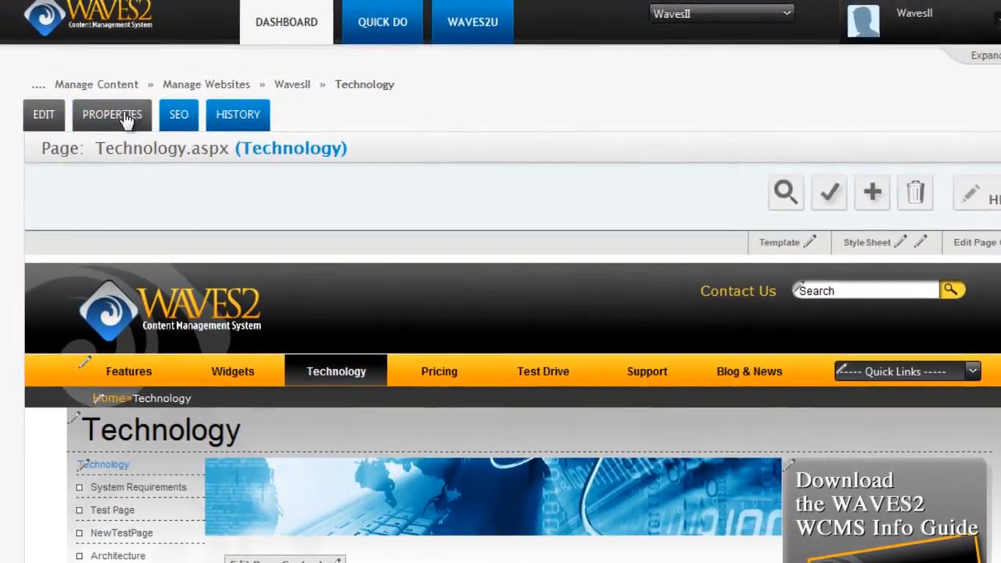
{"action": "left_click", "coordinate": [143, 133]}
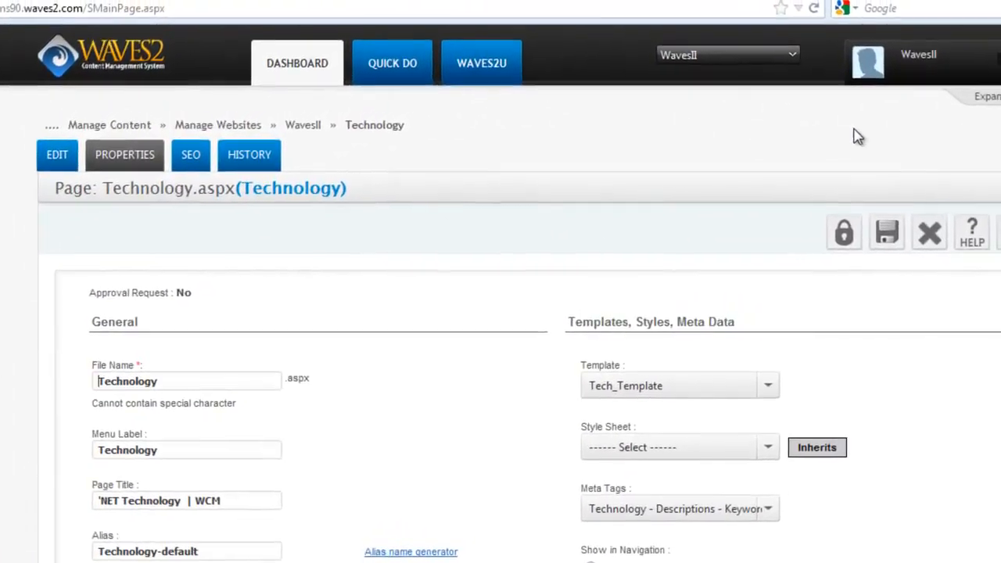
Review the available templates and style sheets in the page properties without choosing new ones.
{"action": "scroll", "coordinate": [876, 250], "scroll_direction": "down", "scroll_amount": 2}
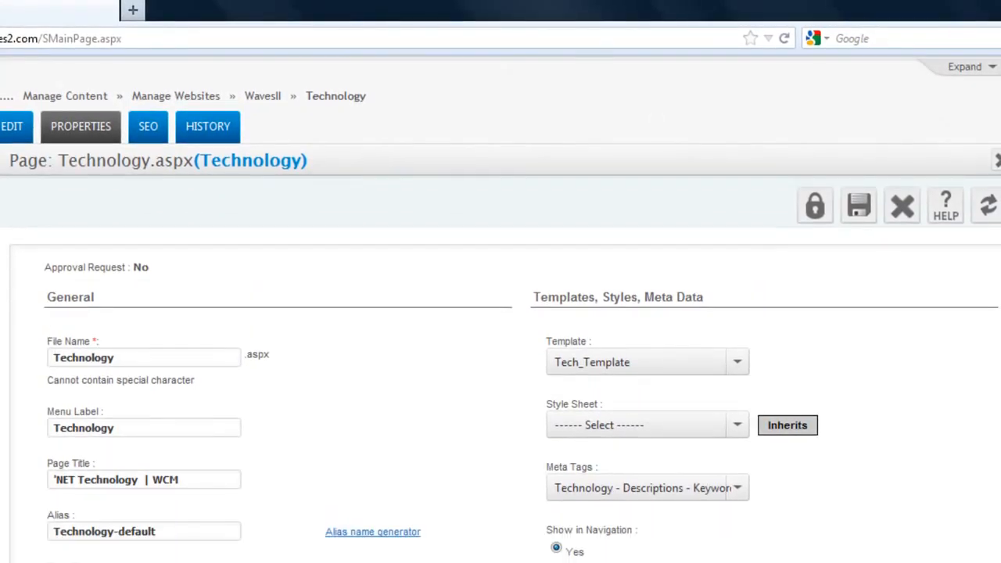
{"action": "left_click", "coordinate": [738, 346]}
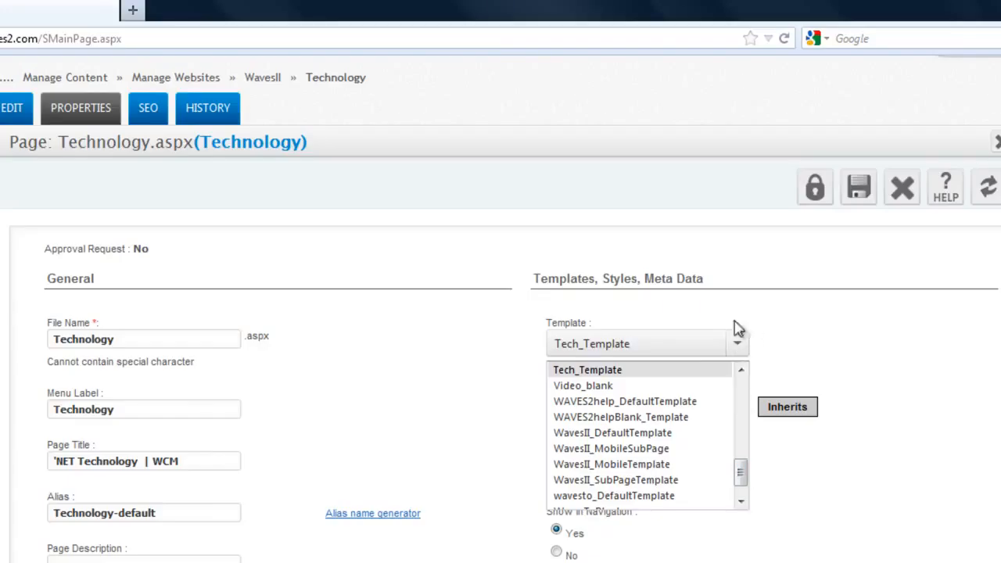
{"action": "left_click", "coordinate": [682, 323]}
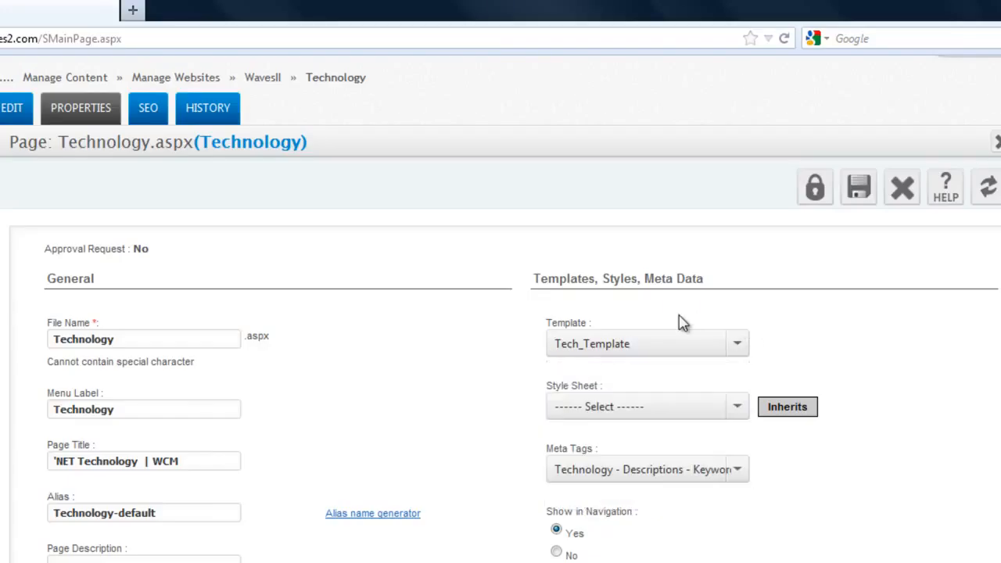
{"action": "left_click", "coordinate": [738, 408]}
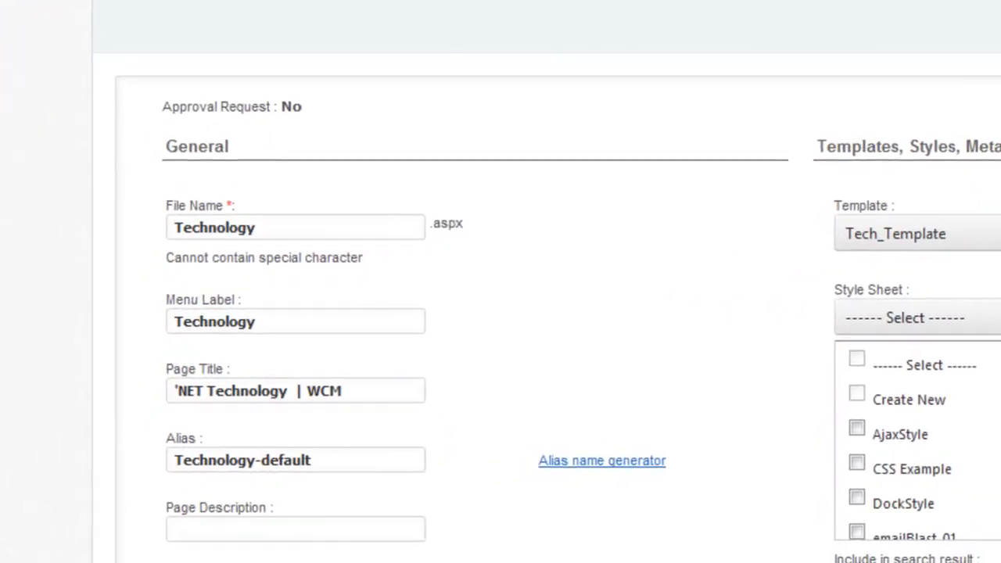
{"action": "left_click", "coordinate": [996, 303]}
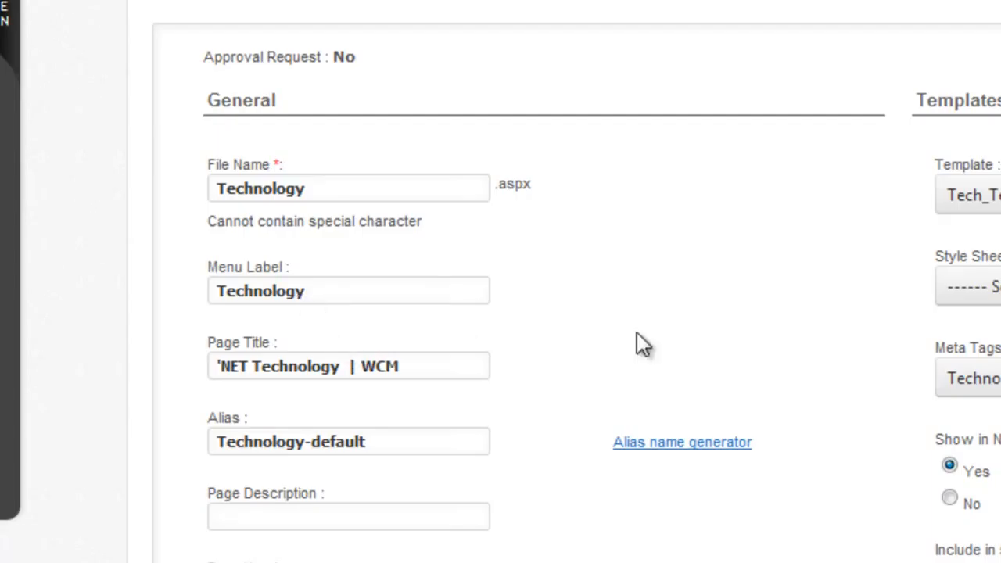
Set the page type to External Page (outside WAVES2).
{"action": "scroll", "coordinate": [500, 313], "scroll_direction": "down", "scroll_amount": 3}
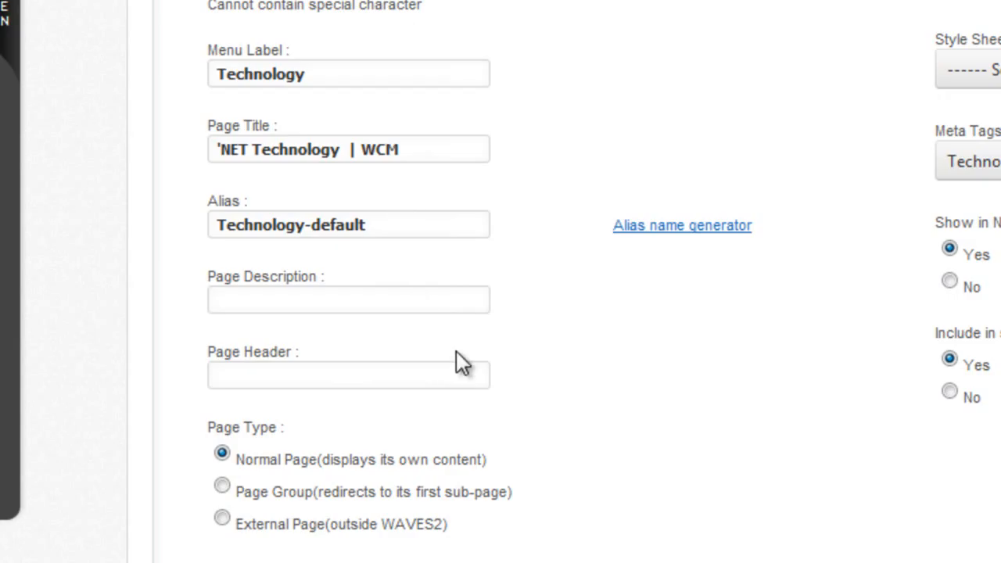
{"action": "scroll", "coordinate": [501, 313], "scroll_direction": "down", "scroll_amount": 4}
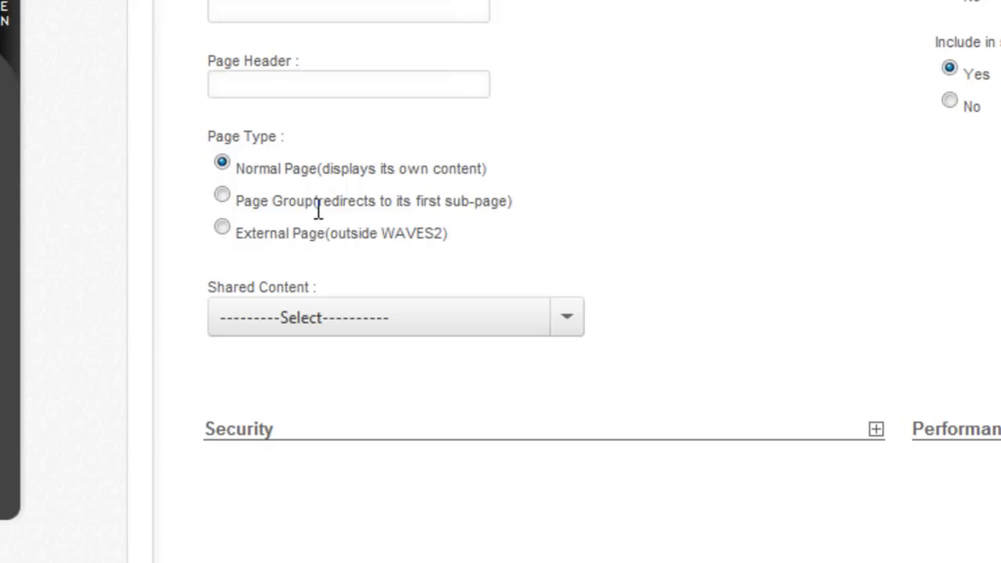
{"action": "left_click", "coordinate": [307, 233]}
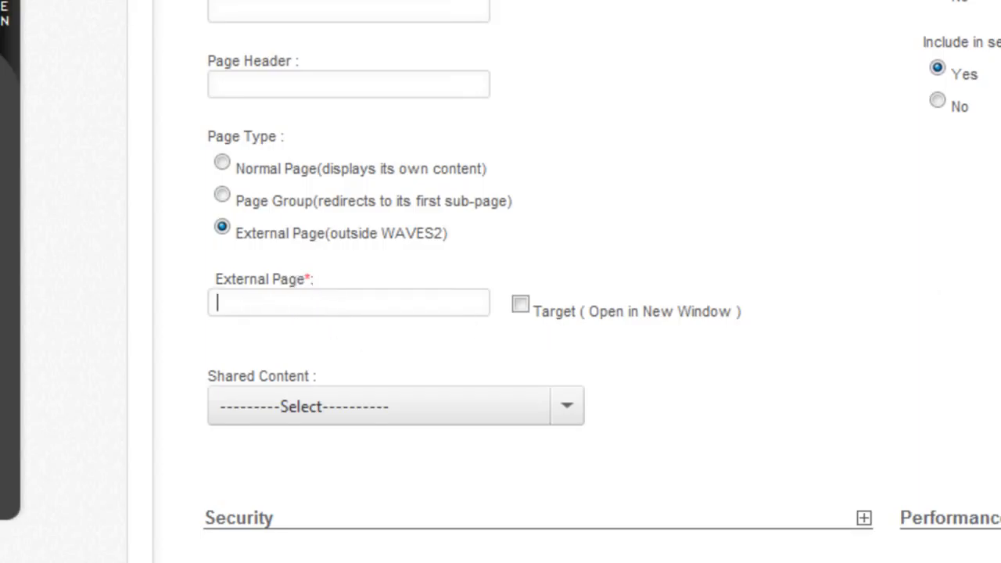
Browse the WavesII pages available as shared content, close the list, and expand the Security settings.
{"action": "scroll", "coordinate": [500, 281], "scroll_direction": "down", "scroll_amount": 3}
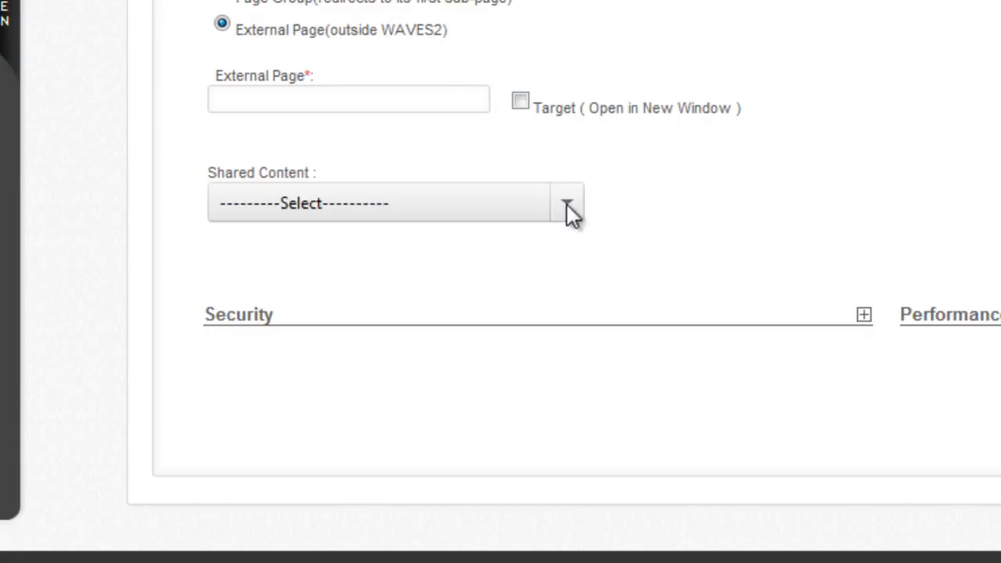
{"action": "left_click", "coordinate": [567, 205]}
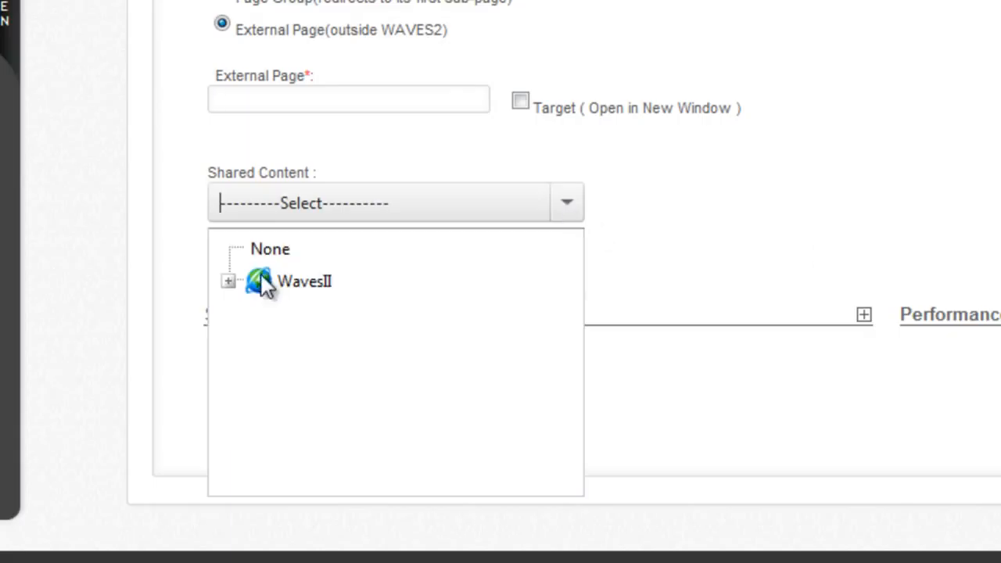
{"action": "left_click", "coordinate": [226, 281]}
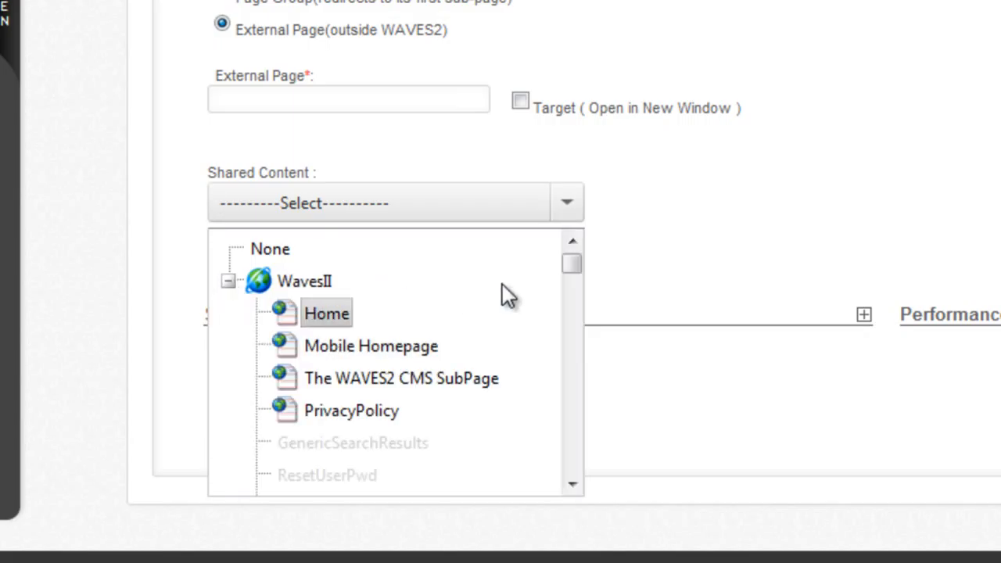
{"action": "left_click_drag", "start_coordinate": [576, 265], "coordinate": [575, 298]}
{"action": "left_click", "coordinate": [867, 318]}
{"action": "left_click", "coordinate": [864, 315]}
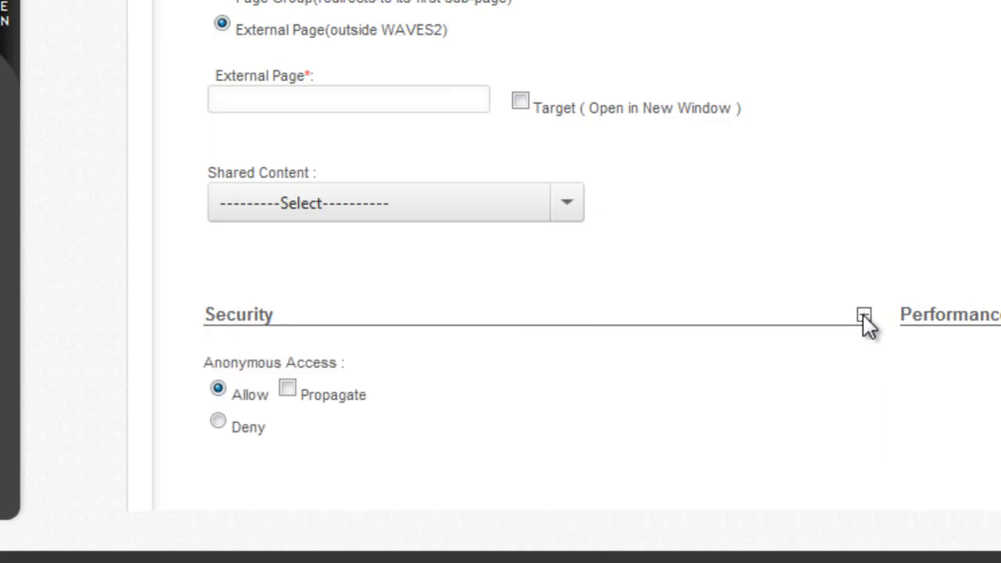